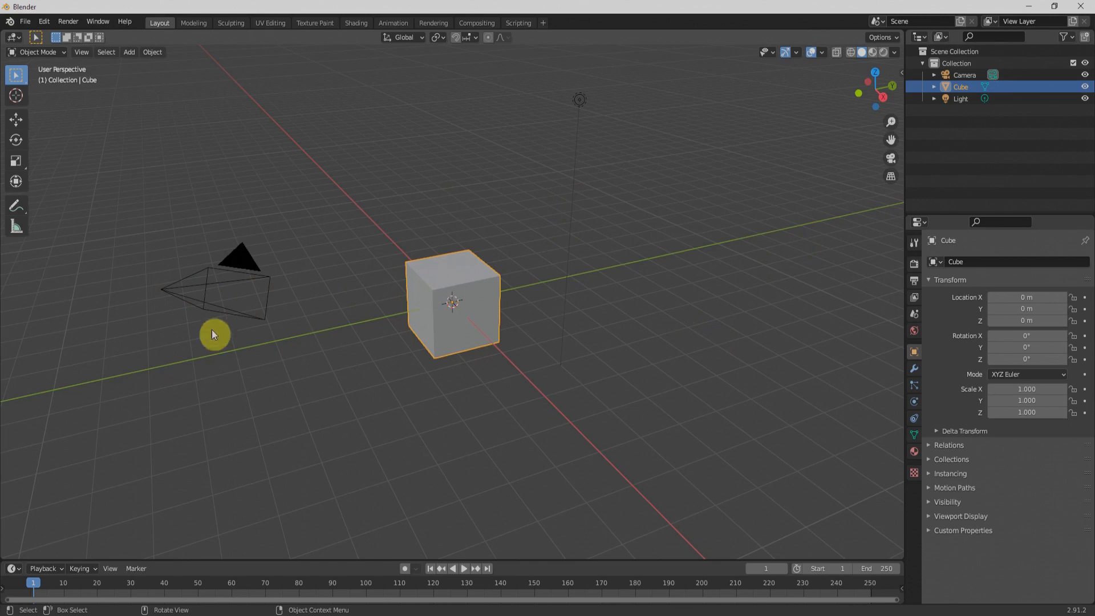
- Look at the camera and light objects, and enlarge the timeline area beneath the viewport
left_click(216, 296)
left_click(582, 99)
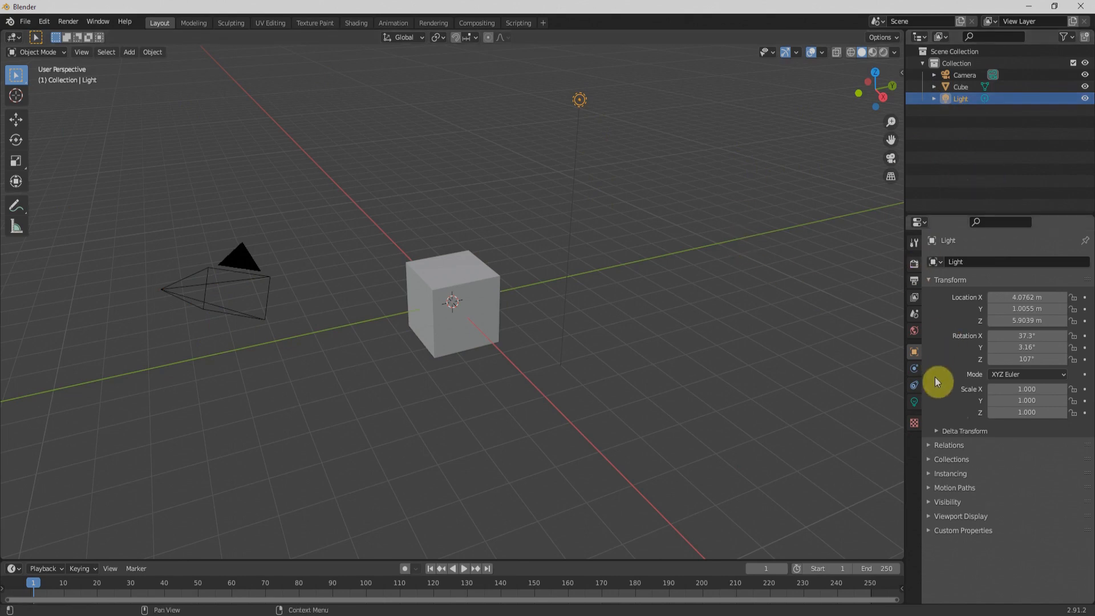
left_click_drag(619, 561, 626, 524)
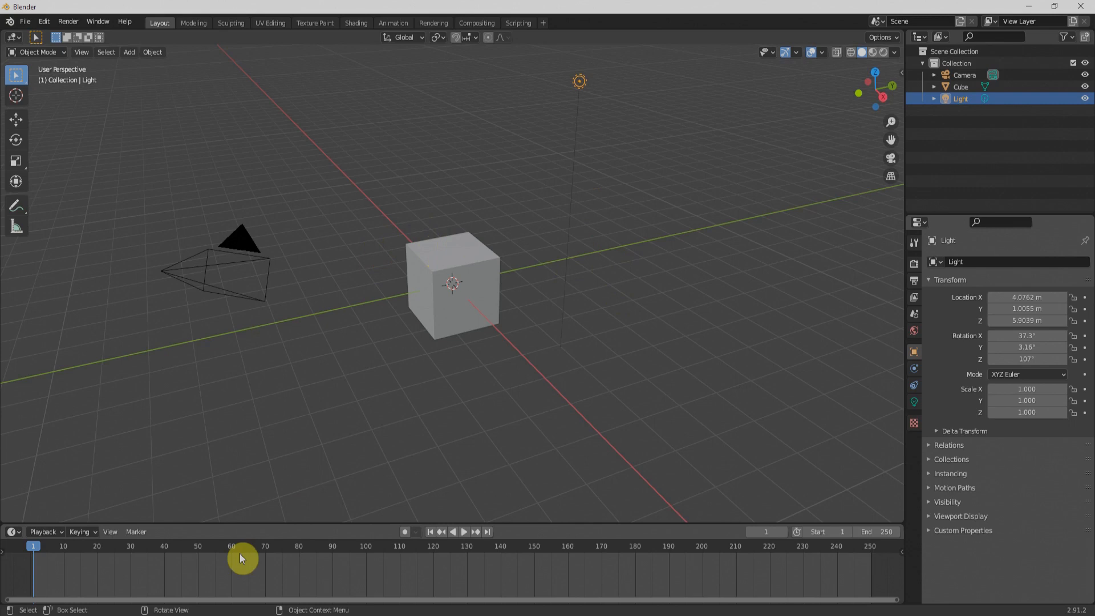
- Select the cube, try moving it about 11.3 m along the Y axis with the Move tool, and undo the move
left_click(491, 274)
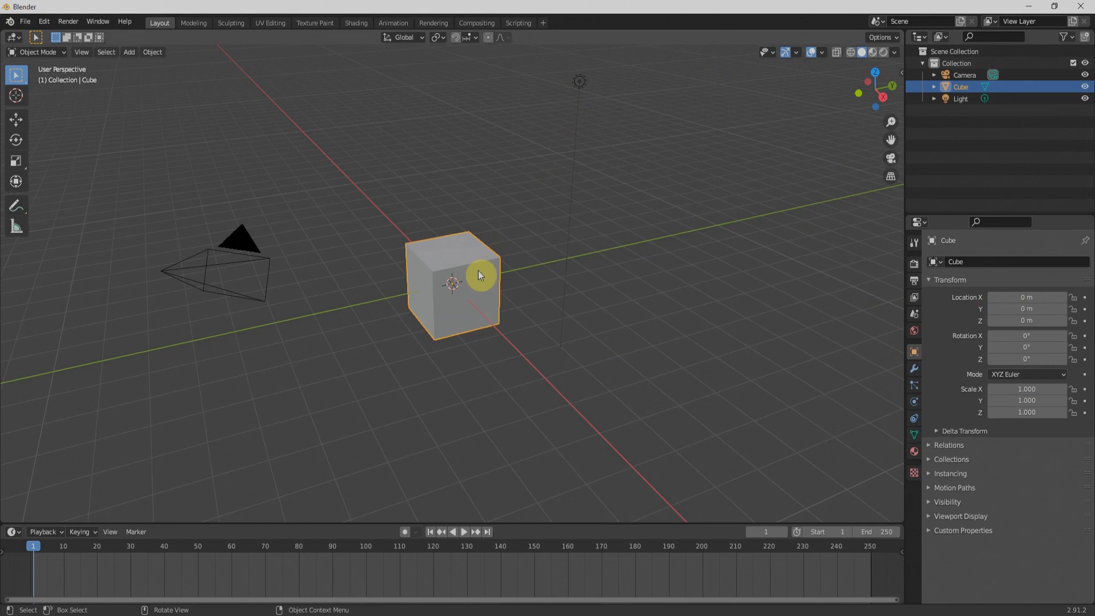
left_click(23, 125)
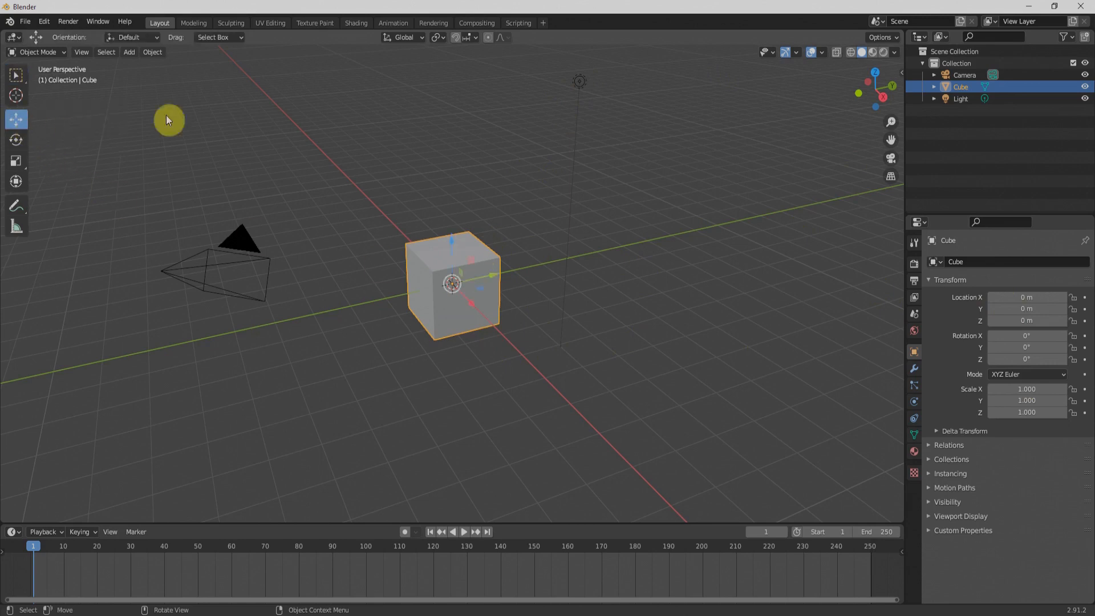
left_click_drag(493, 277, 789, 231)
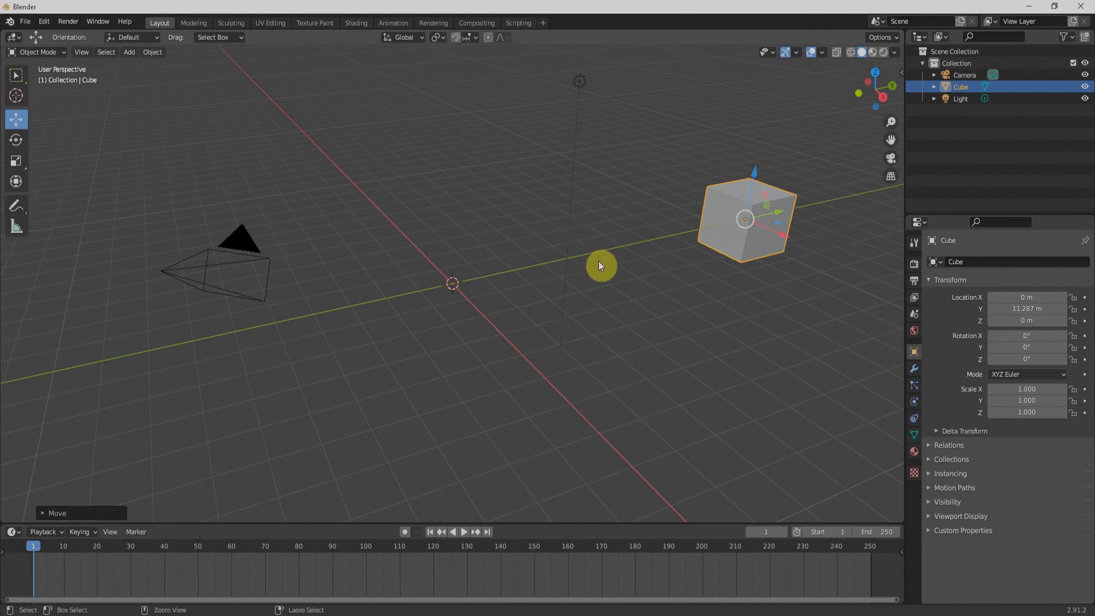
key("ctrl+z")
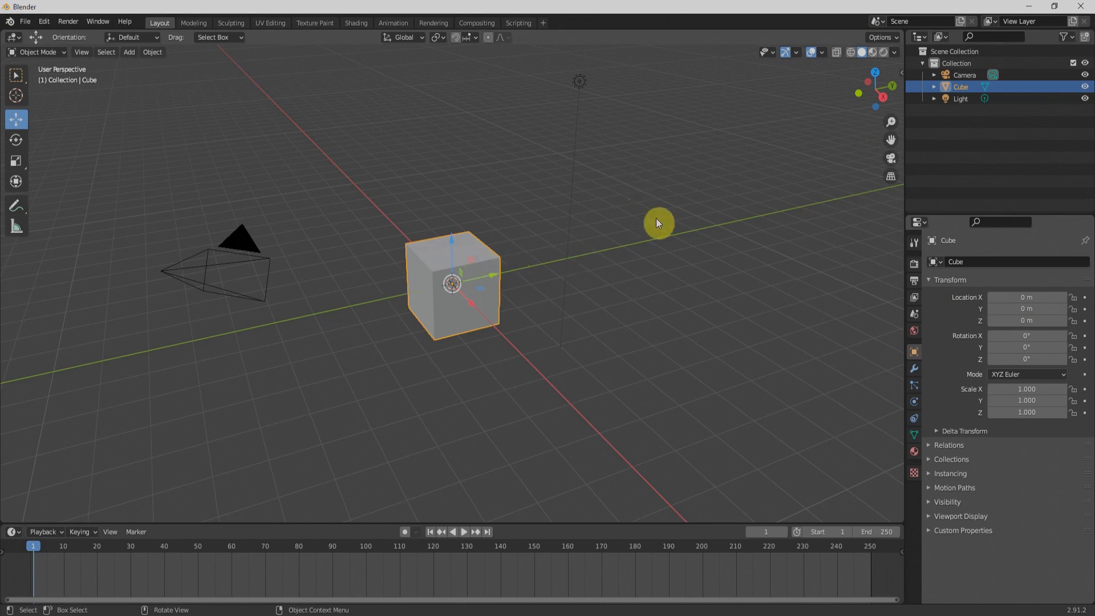
- Insert a Location keyframe for the cube at frame 1
key("i")
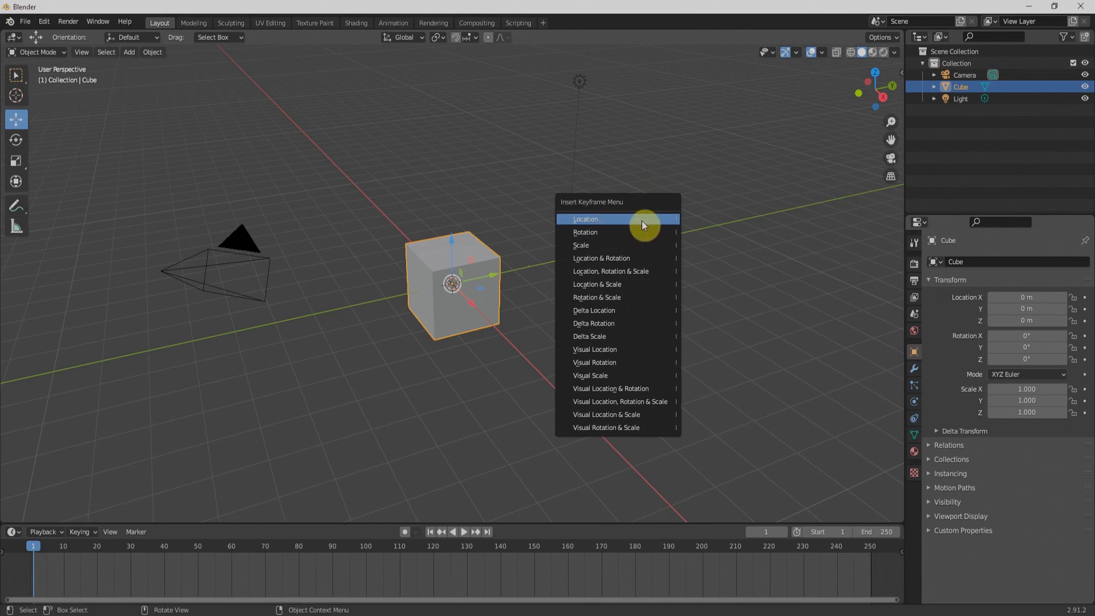
left_click(641, 220)
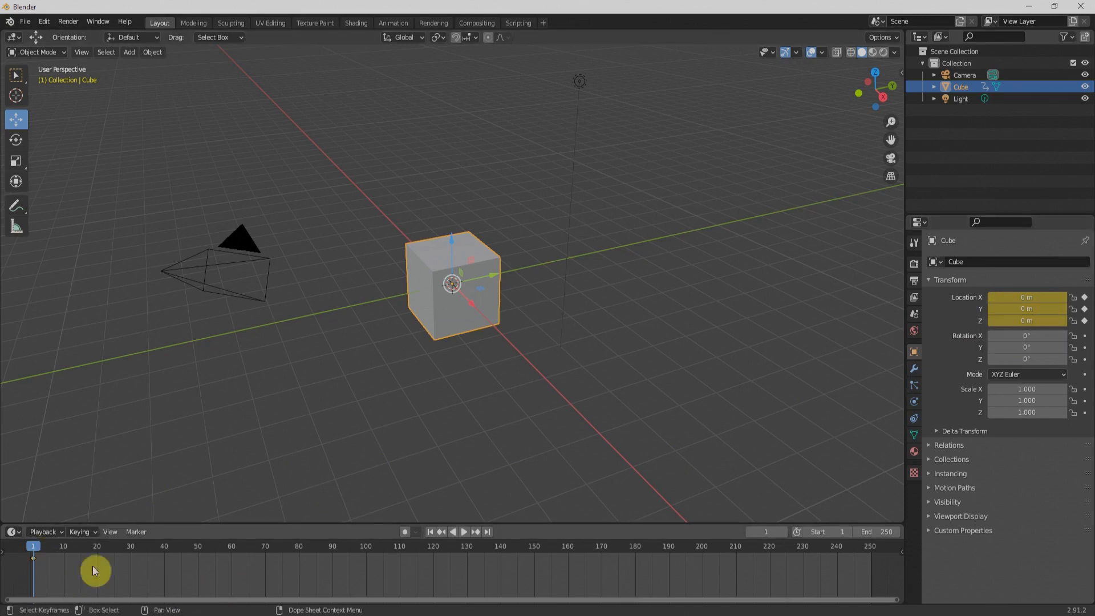
- At frame 100, move the cube to about X 2.57 m, Y 9.02 m and Z 1.78 m
key("space")
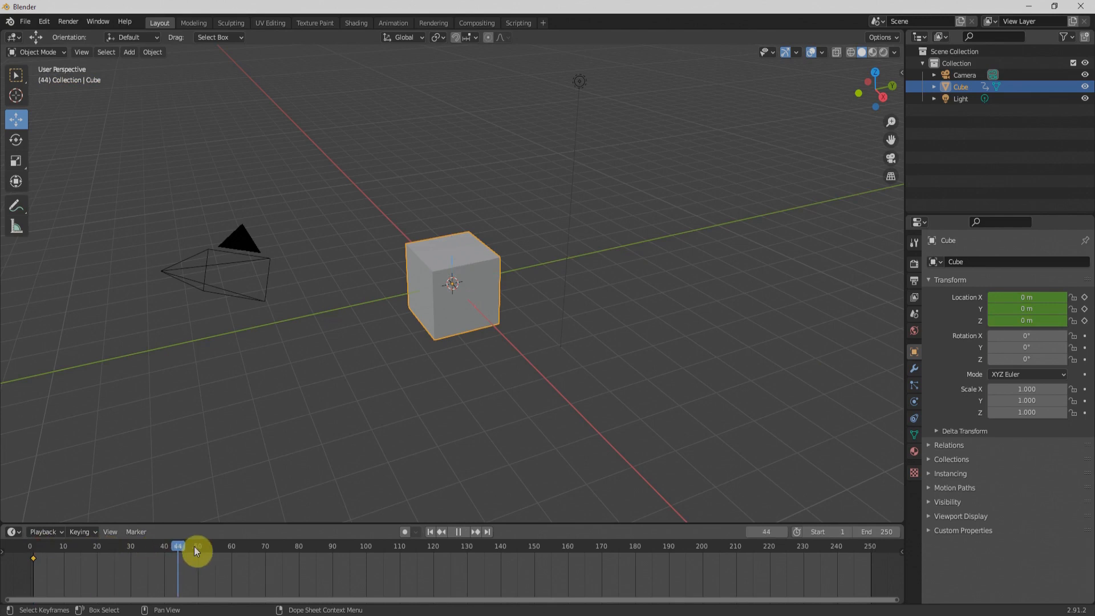
key("space")
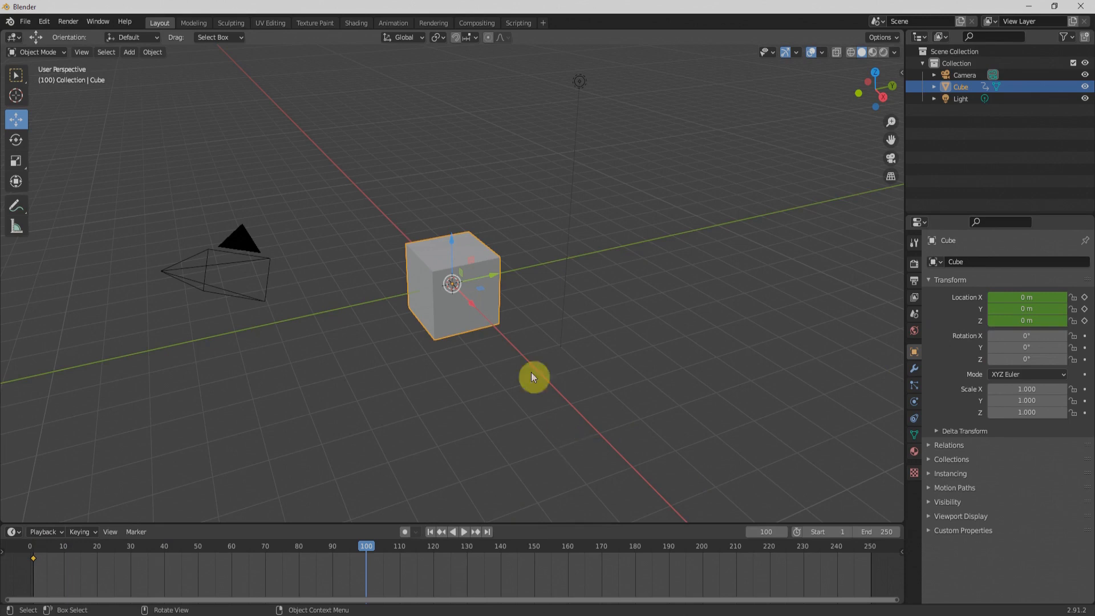
left_click_drag(492, 275, 745, 258)
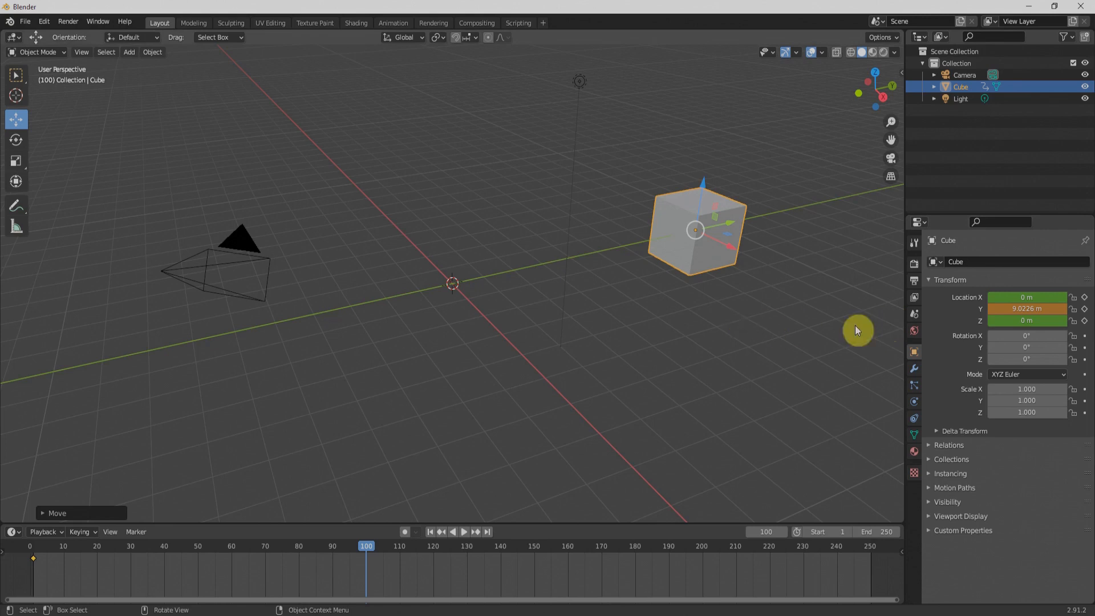
left_click_drag(729, 248, 786, 280)
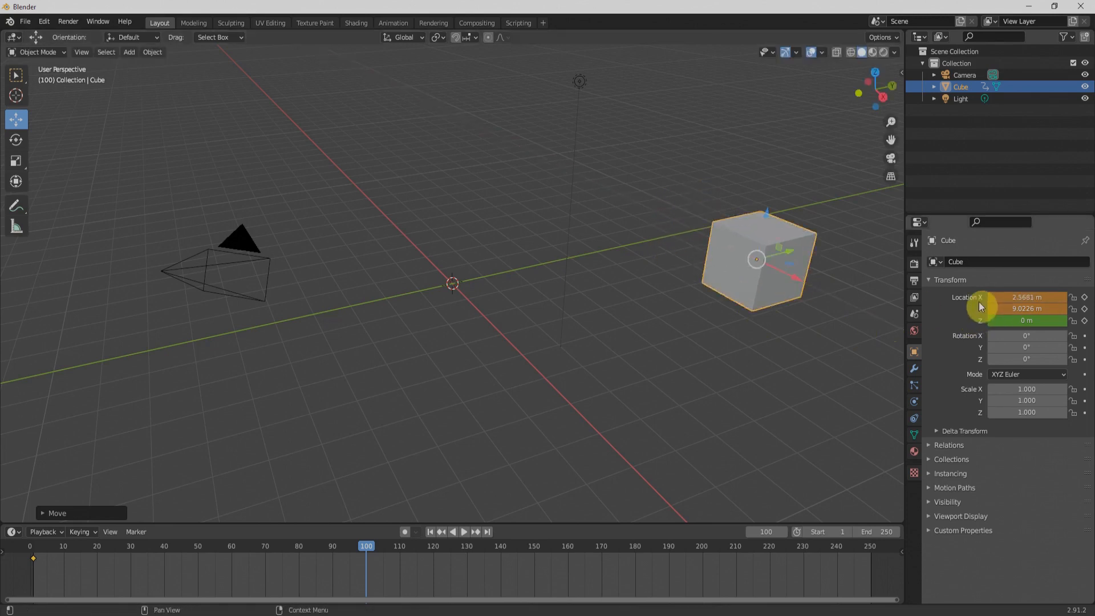
left_click_drag(760, 220, 770, 155)
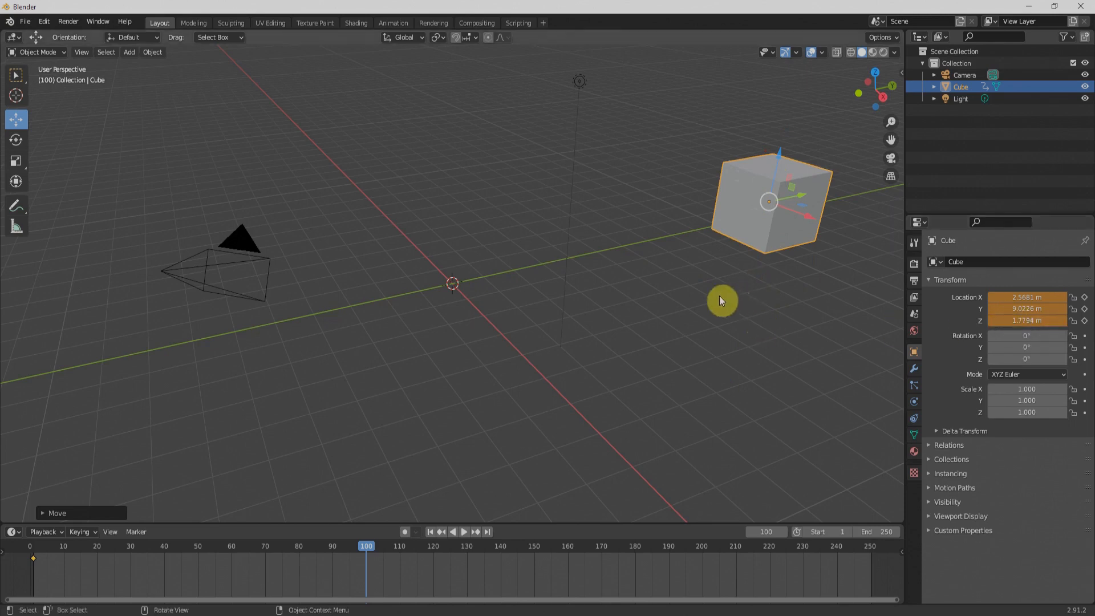
- Insert a Location keyframe for the cube at frame 100 and play back the movement from frame 1
key("i")
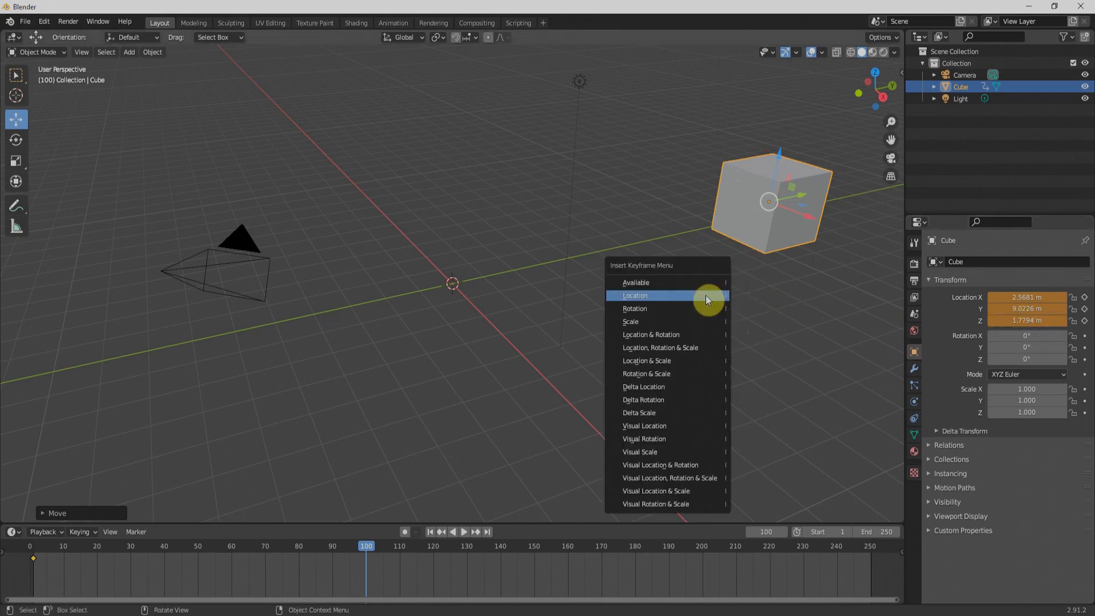
left_click(644, 295)
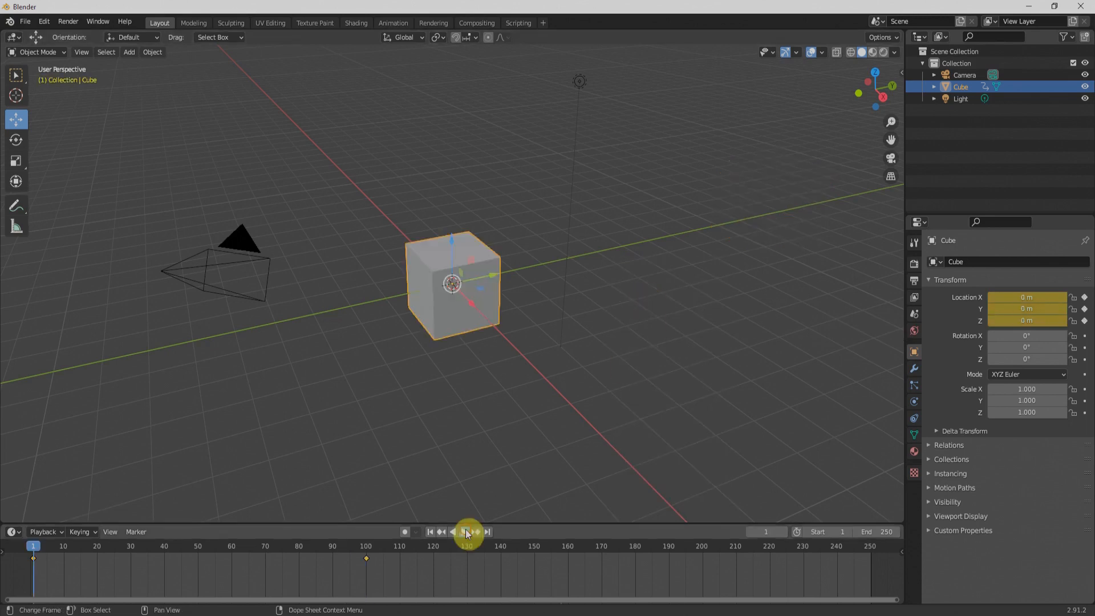
left_click(466, 531)
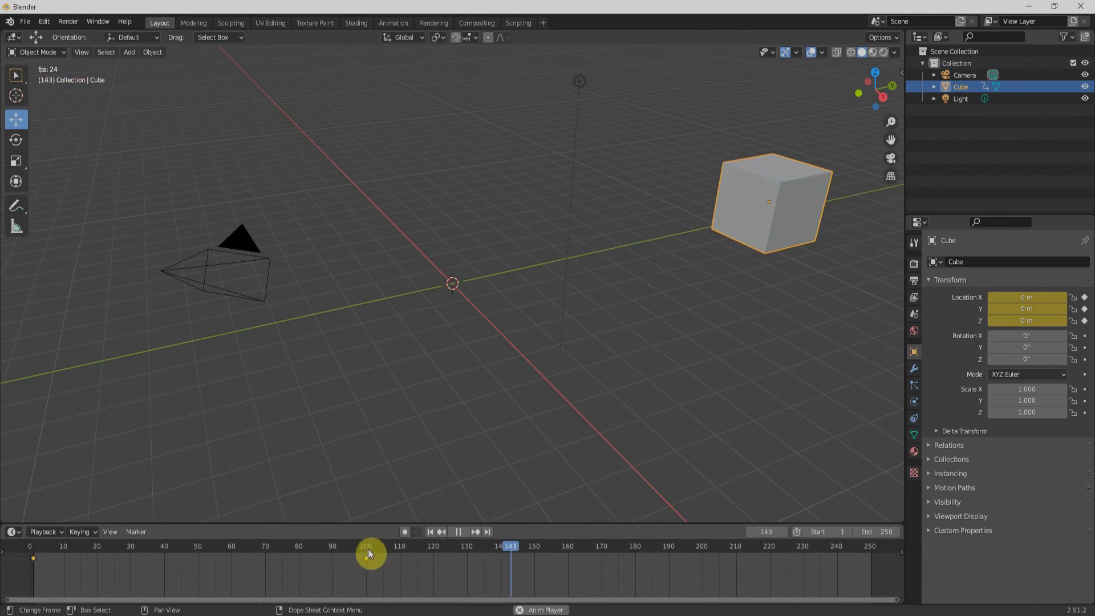
key("space")
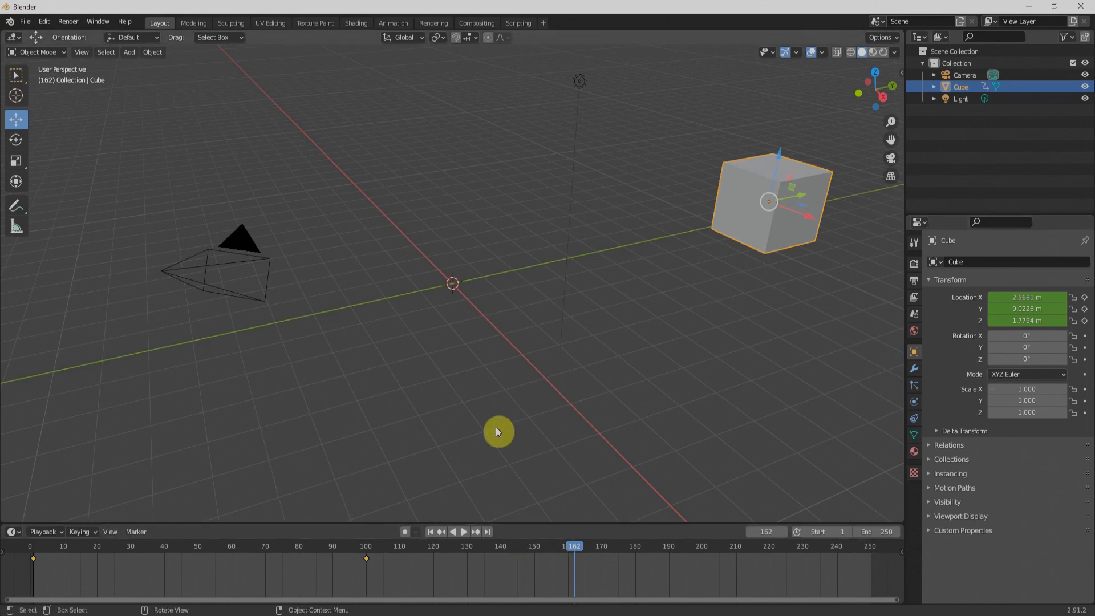
- Keyframe the cube's Y rotation at frame 100
left_click(368, 547)
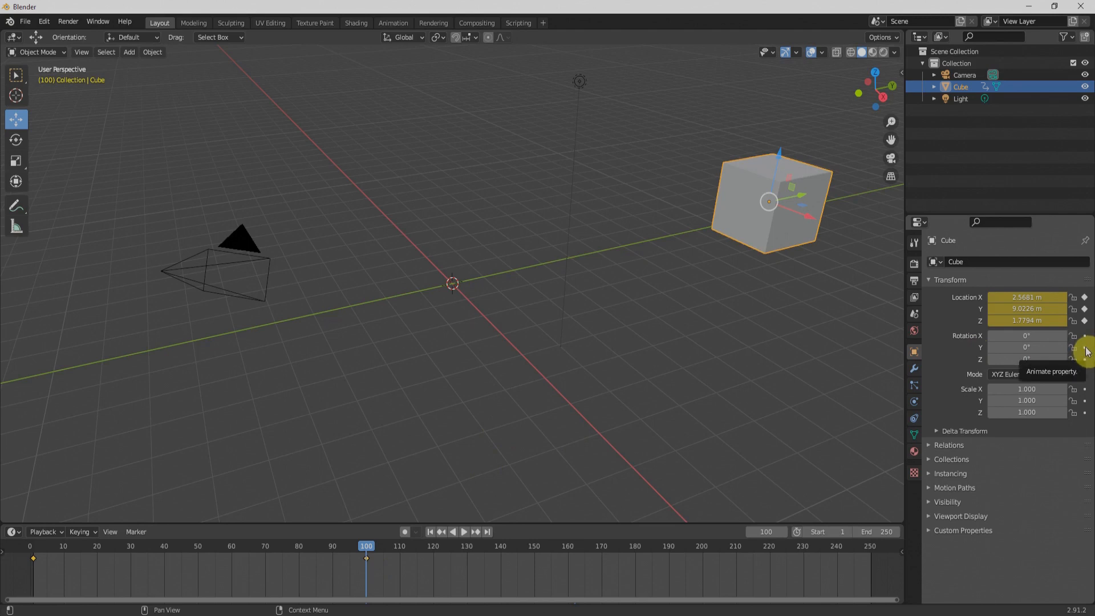
left_click(1085, 349)
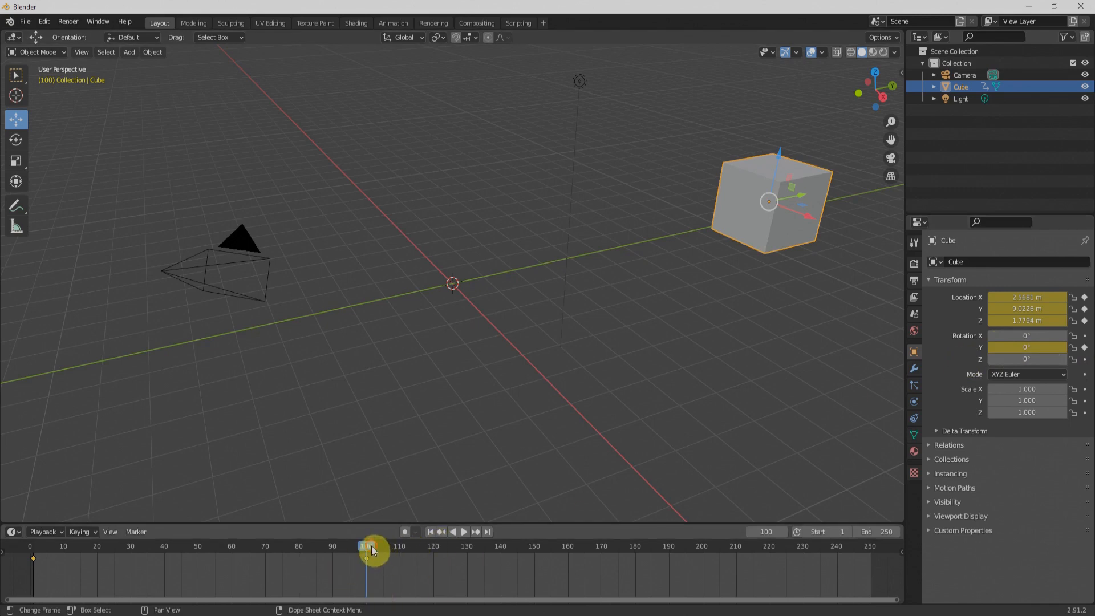
- At frame 160, rotate the cube to about X -77.2°, Y -183° and Z -14°, and keyframe its Y rotation
key("space")
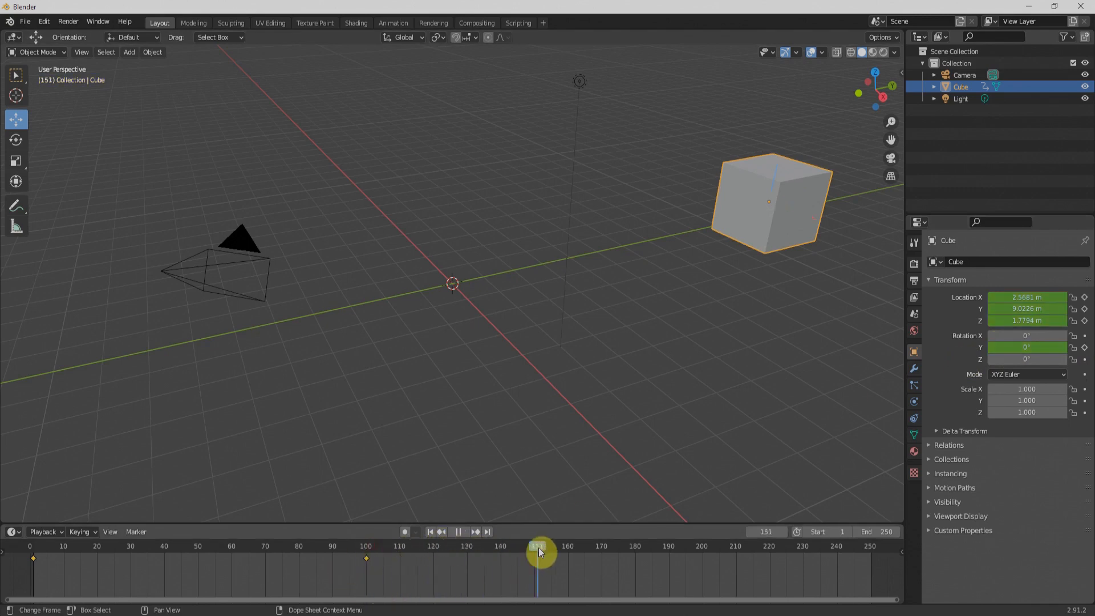
left_click_drag(536, 548, 568, 547)
key("space")
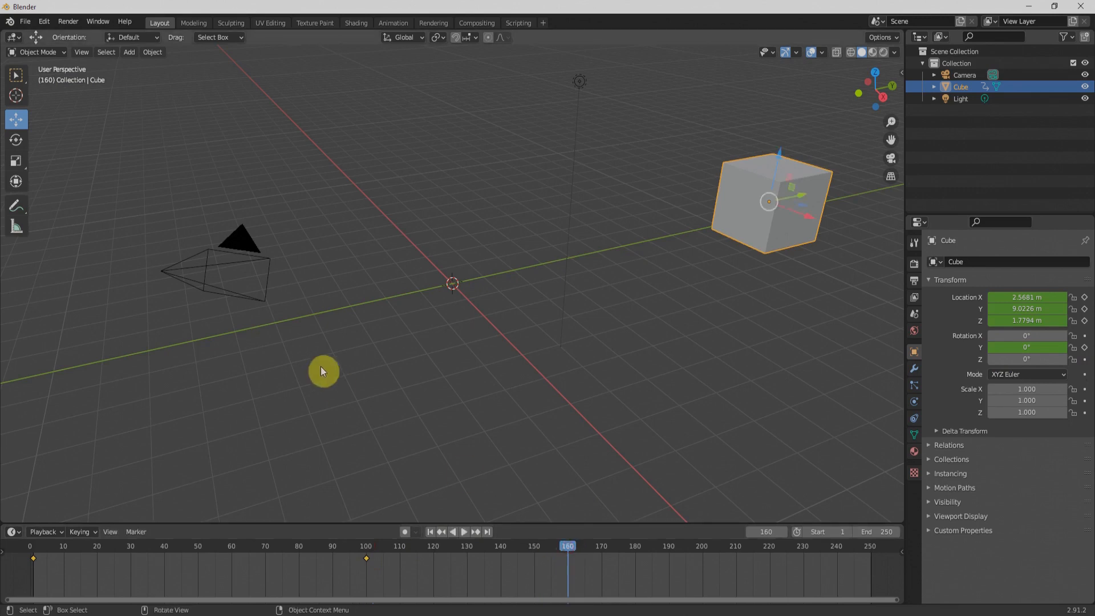
left_click(17, 140)
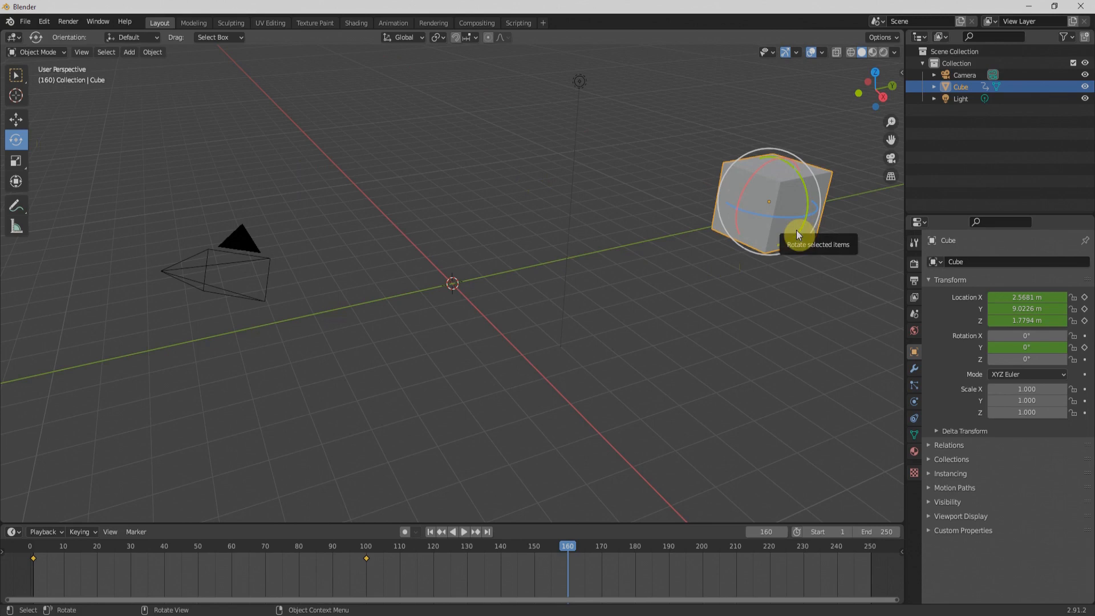
left_click_drag(797, 230, 741, 203)
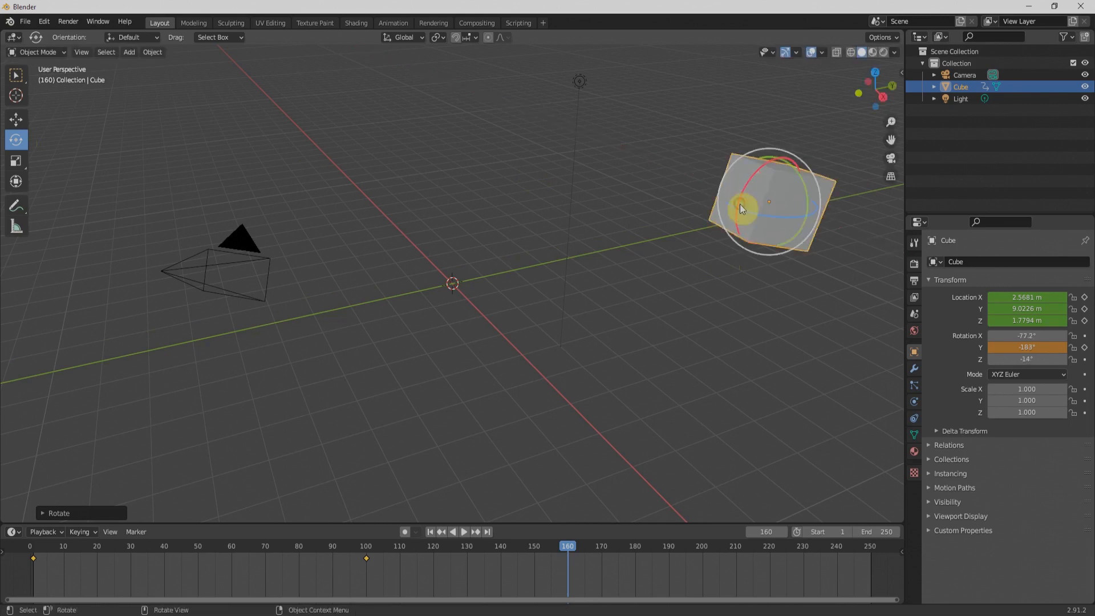
left_click(1085, 350)
left_click_drag(365, 545, 567, 547)
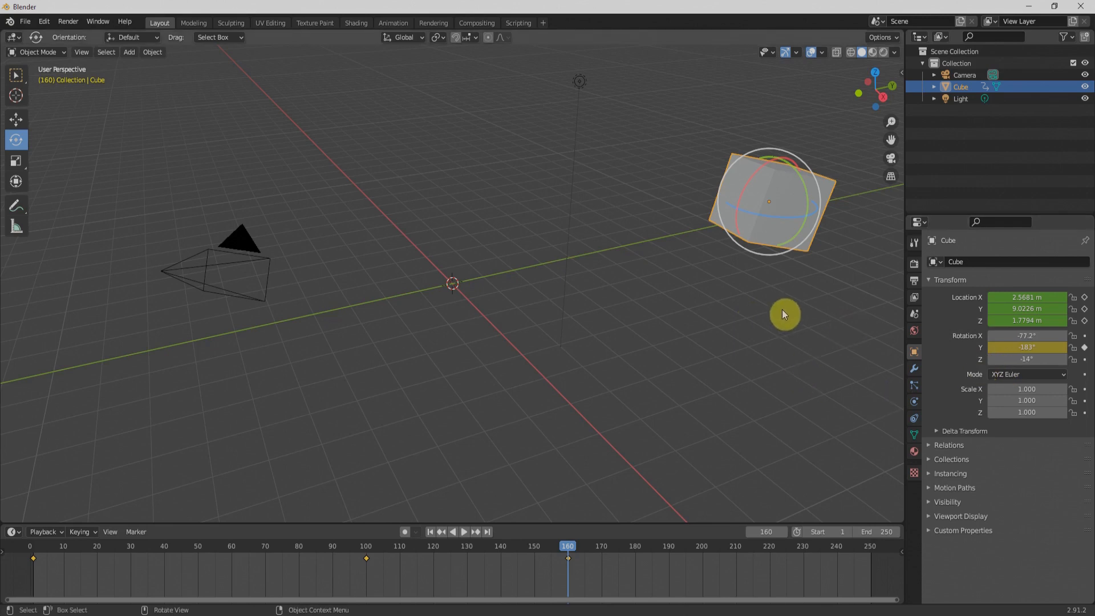
- Insert a Scale keyframe for the cube at frame 160
middle_click_drag(798, 298, 493, 383, "shift")
scroll(492, 384, "up", 2)
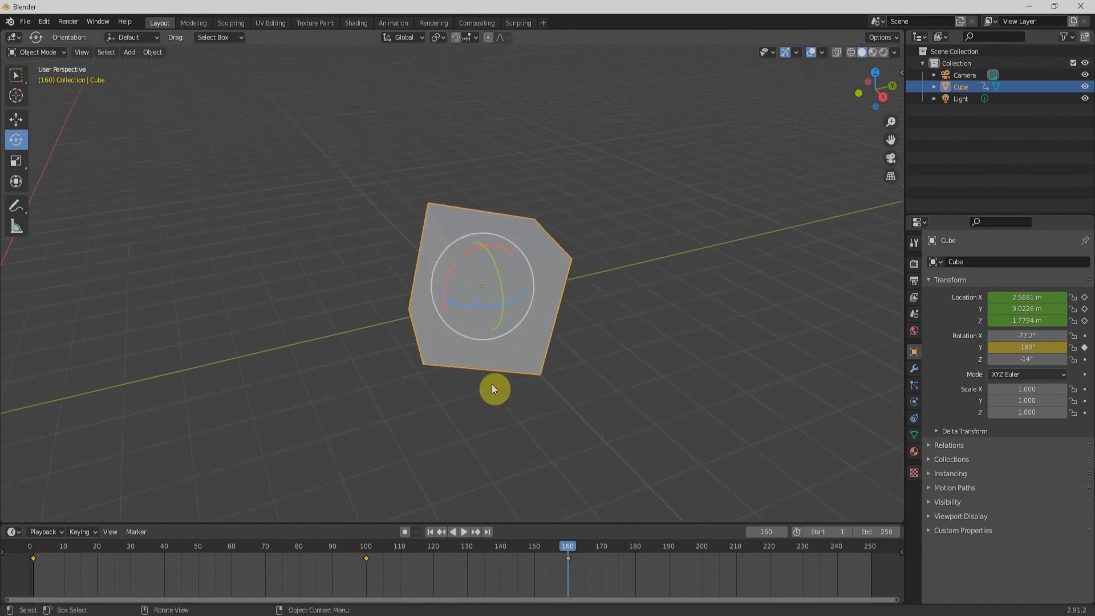
scroll(522, 384, "up", 1)
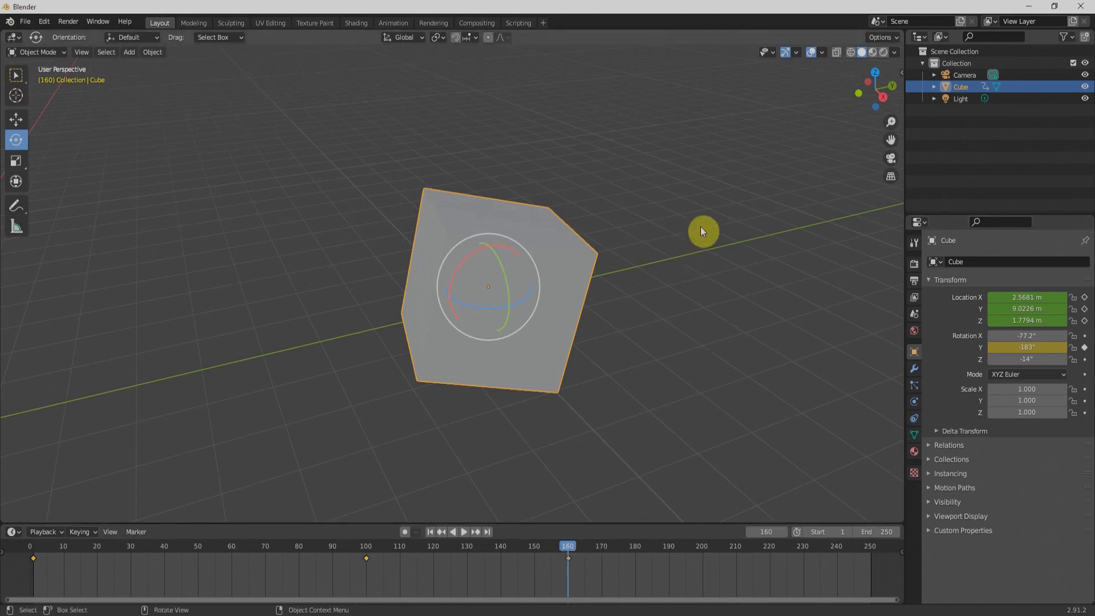
key("i")
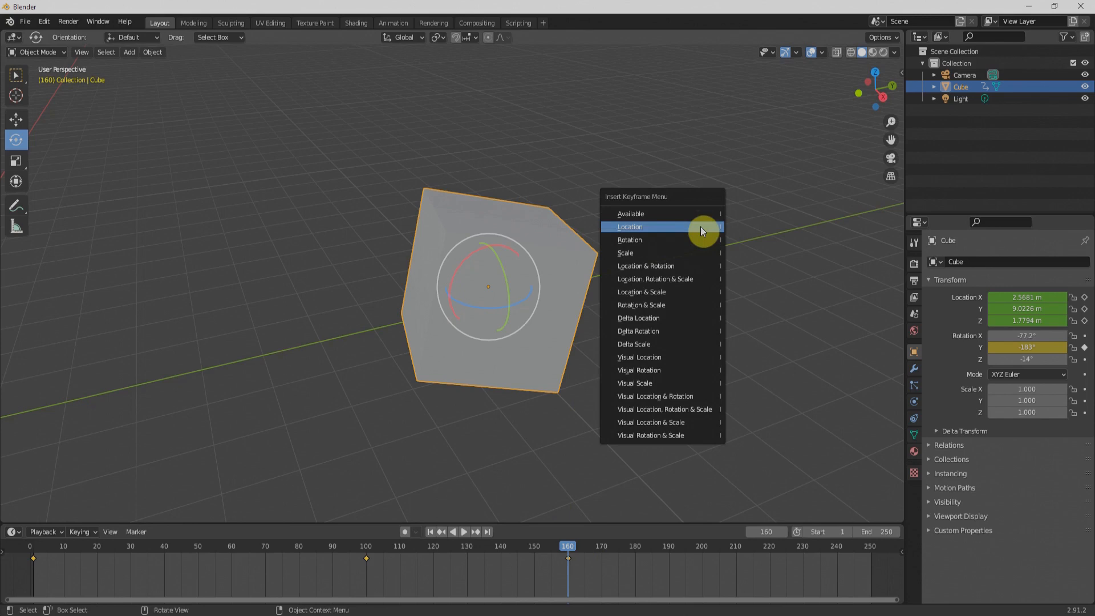
left_click(644, 251)
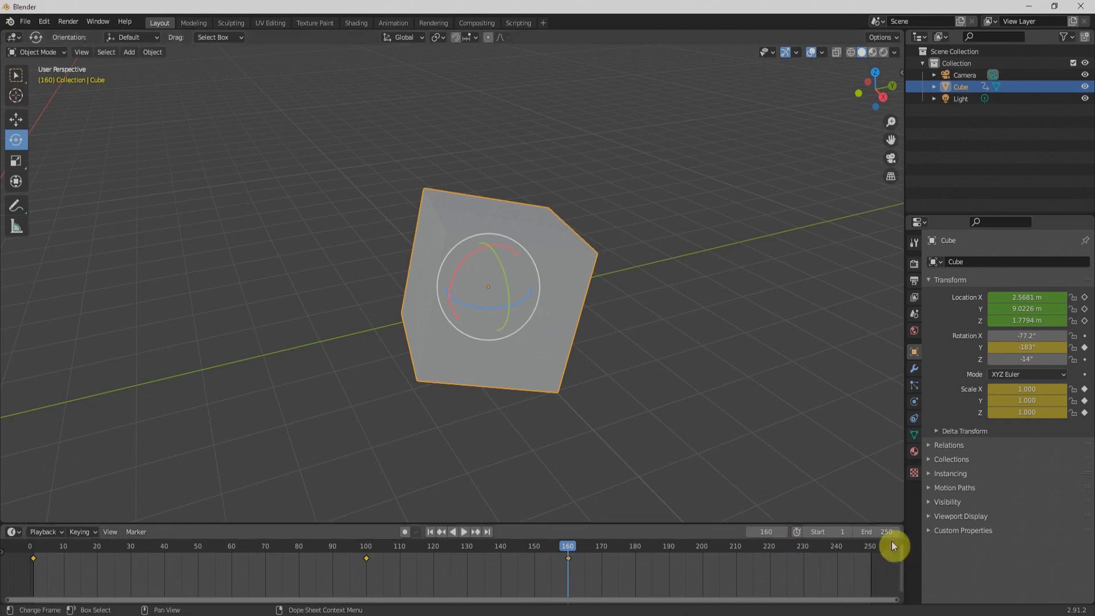
- At frame 250, shrink the cube to a scale of about X 0.109, Y 0.077 and Z 0.103
left_click(873, 549)
key("space")
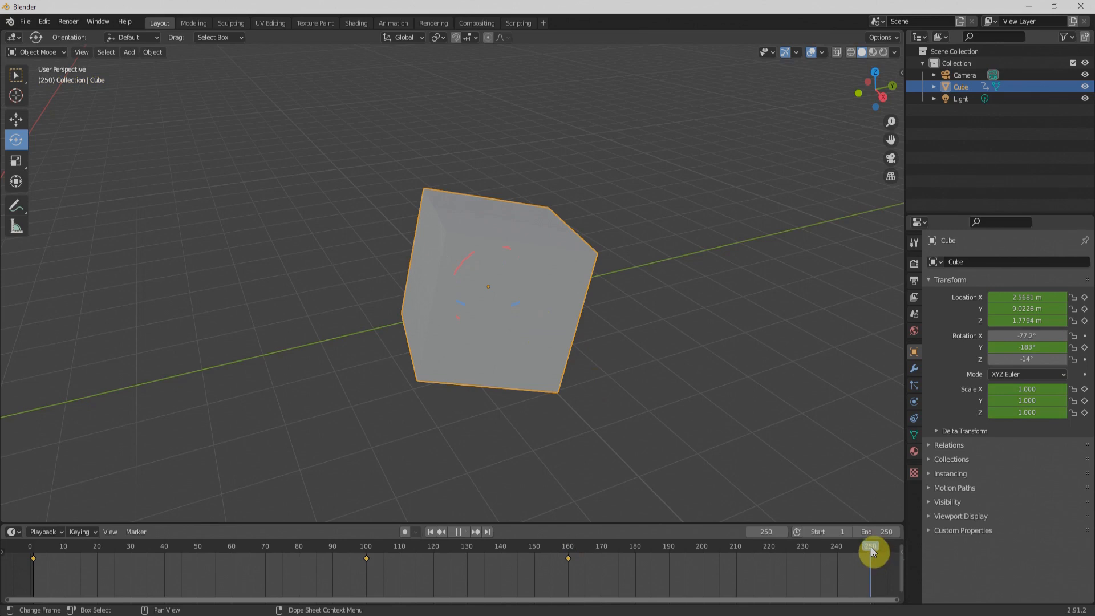
key("space")
left_click(23, 163)
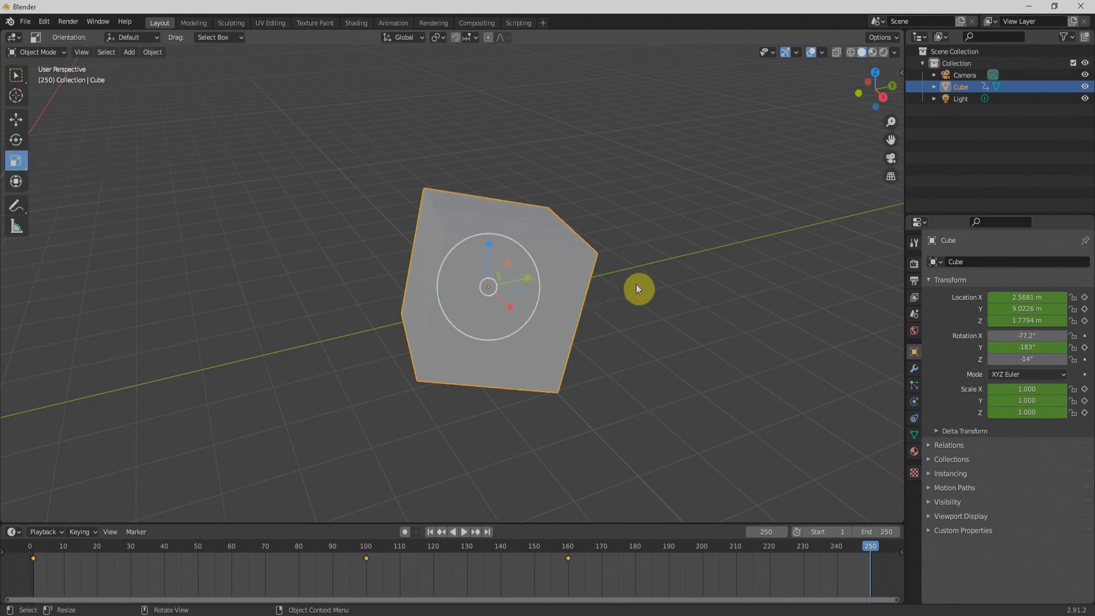
left_click_drag(530, 282, 493, 282)
key("s")
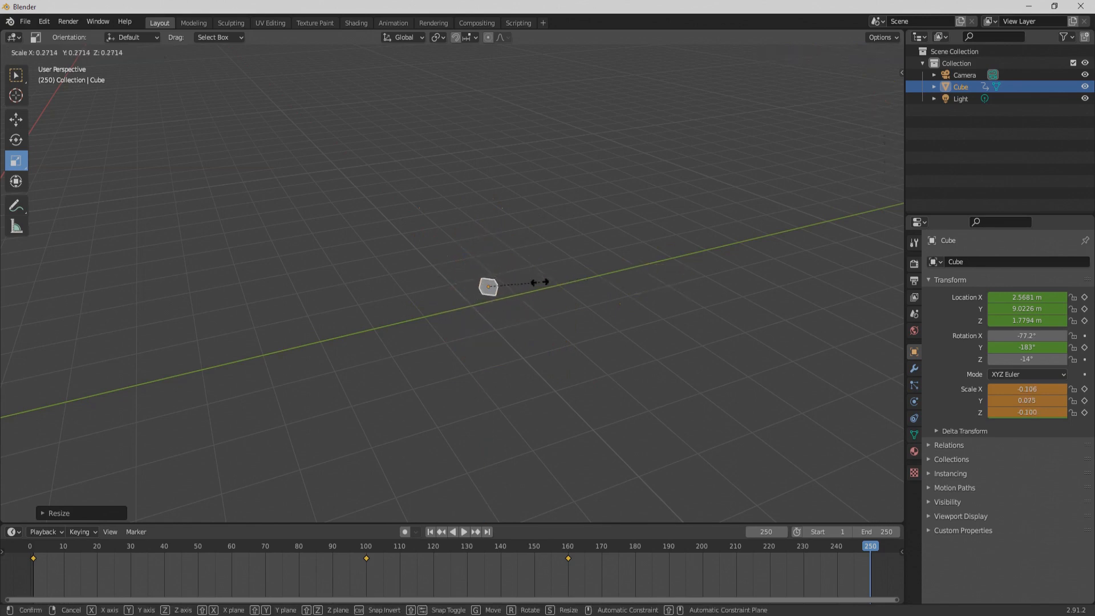
left_click(541, 282)
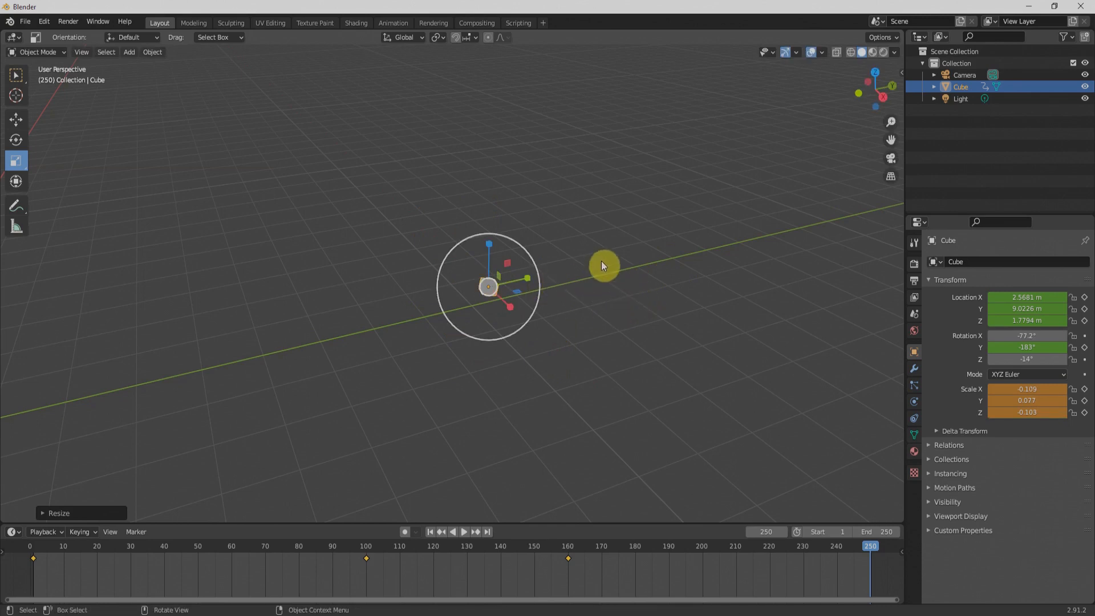
- Insert a Scale keyframe for the cube at frame 250 and play back the whole animation
key("i")
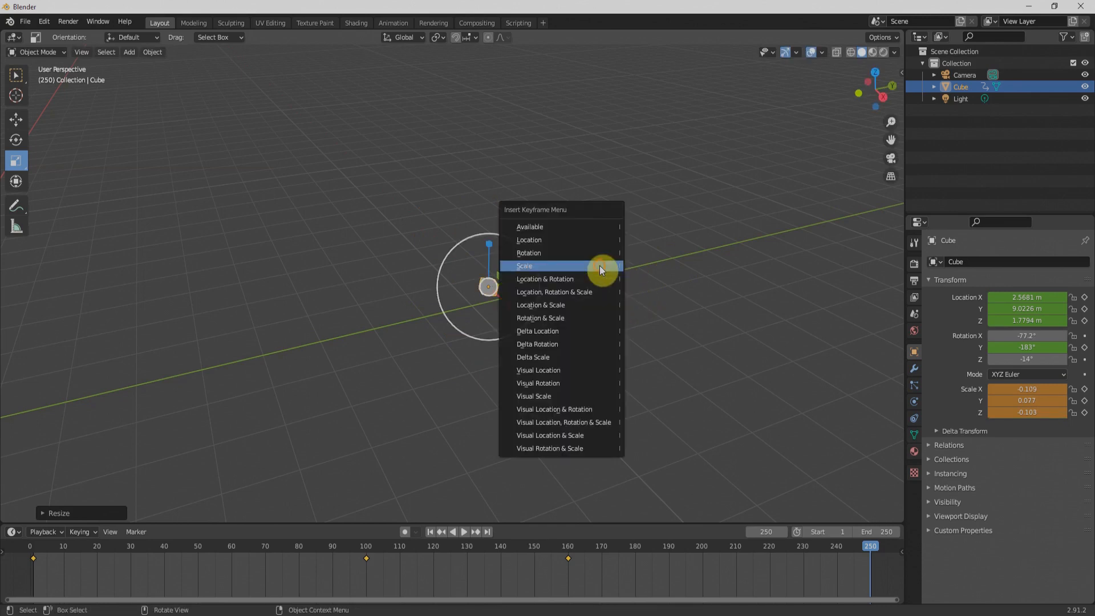
left_click(600, 265)
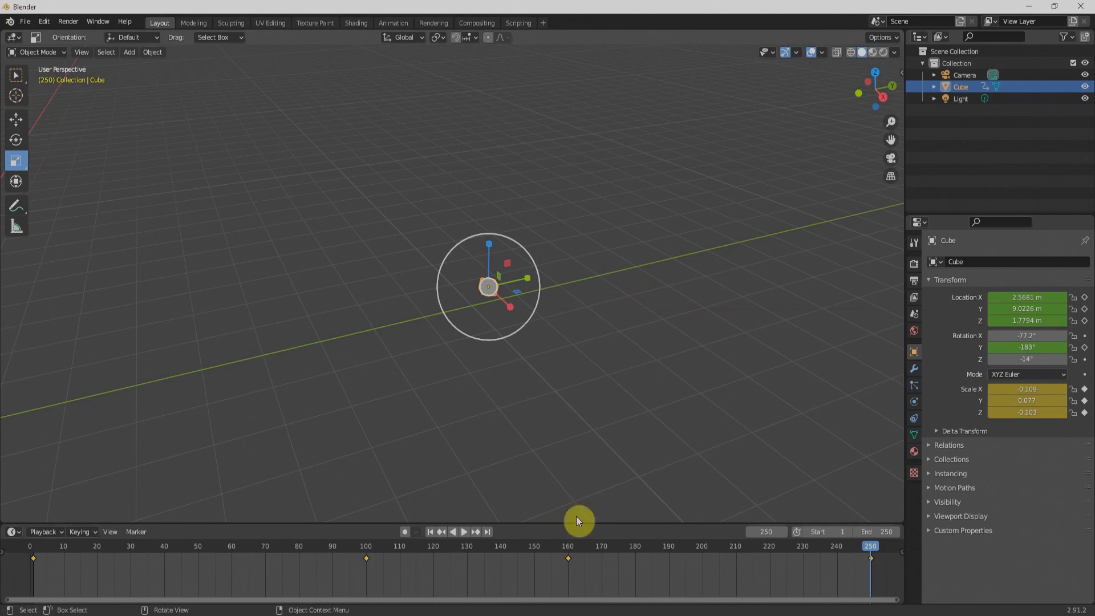
left_click(463, 532)
scroll(447, 339, "down", 8)
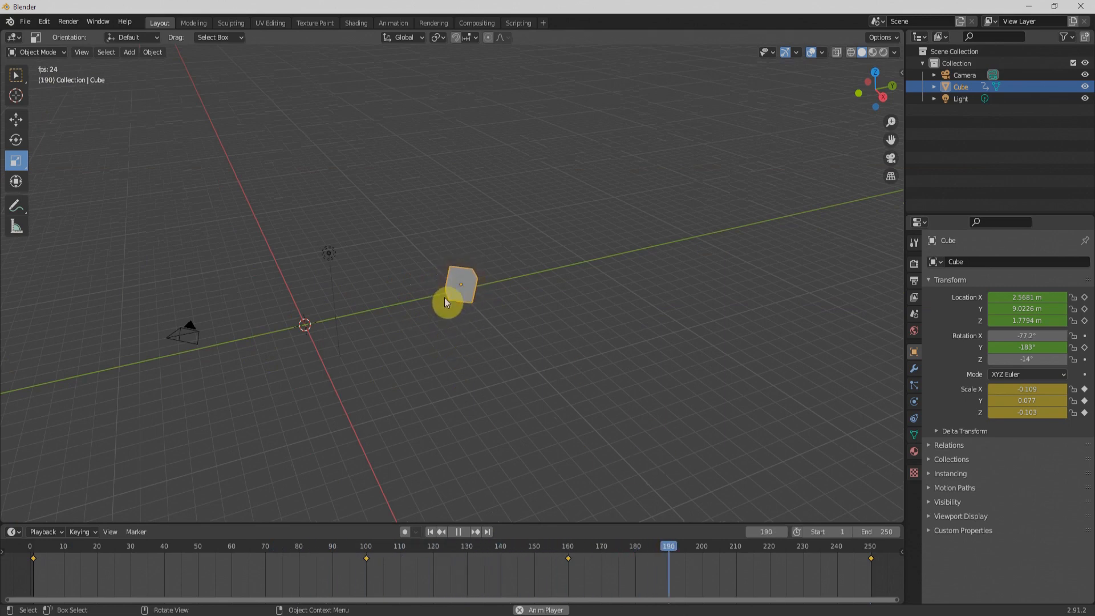
- Stop the playback, go to frame 160 and insert a Location, Rotation & Scale keyframe for the cube
scroll(458, 291, "up", 4)
scroll(458, 285, "up", 4)
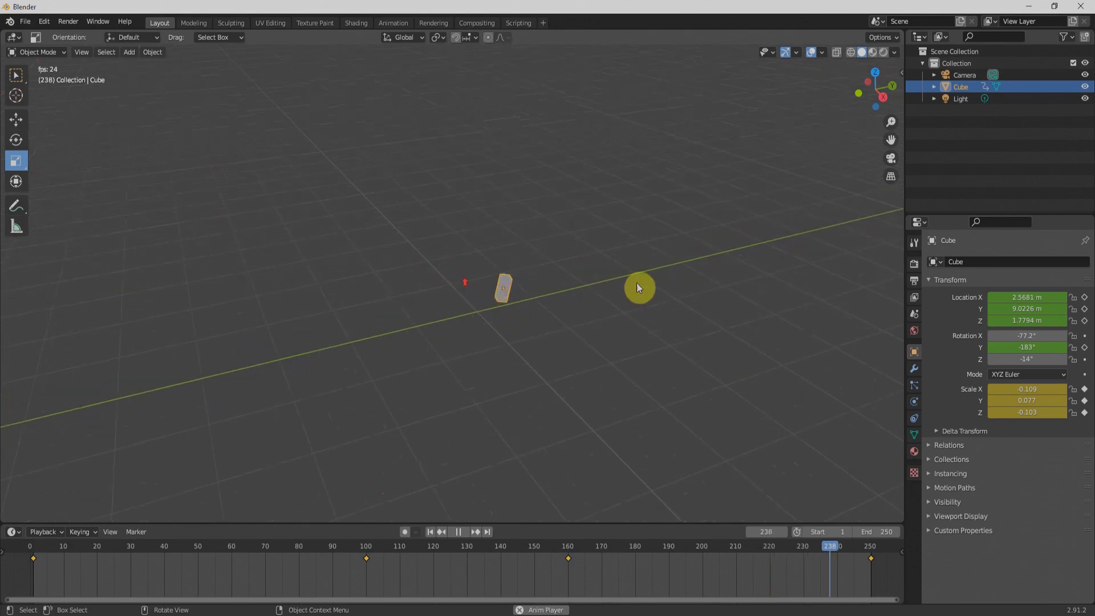
key("space")
left_click_drag(93, 546, 568, 549)
left_click(506, 249)
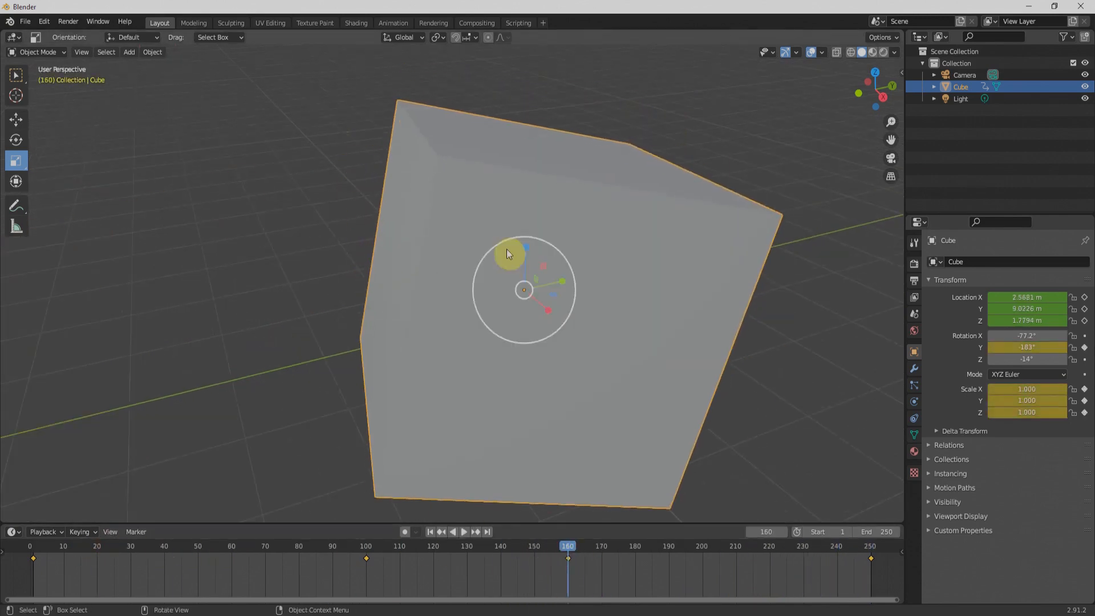
key("i")
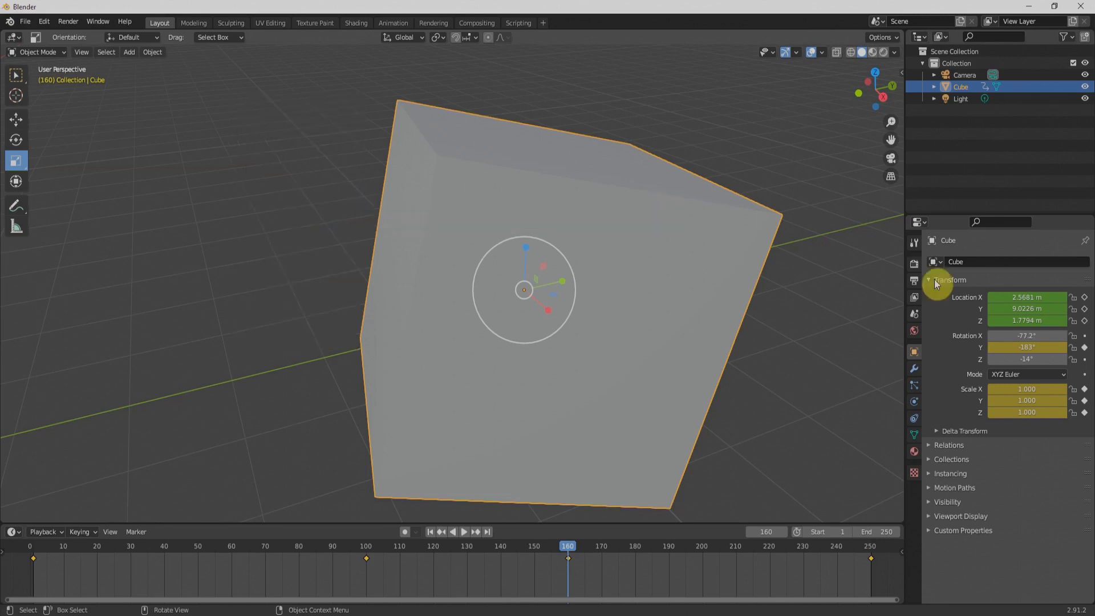
key("i")
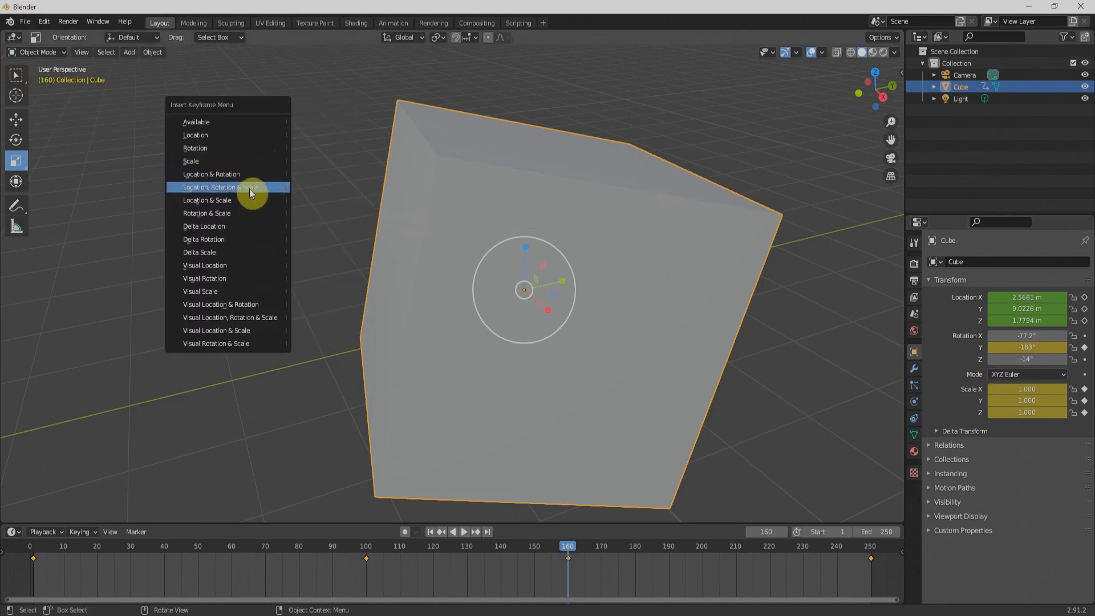
left_click(249, 188)
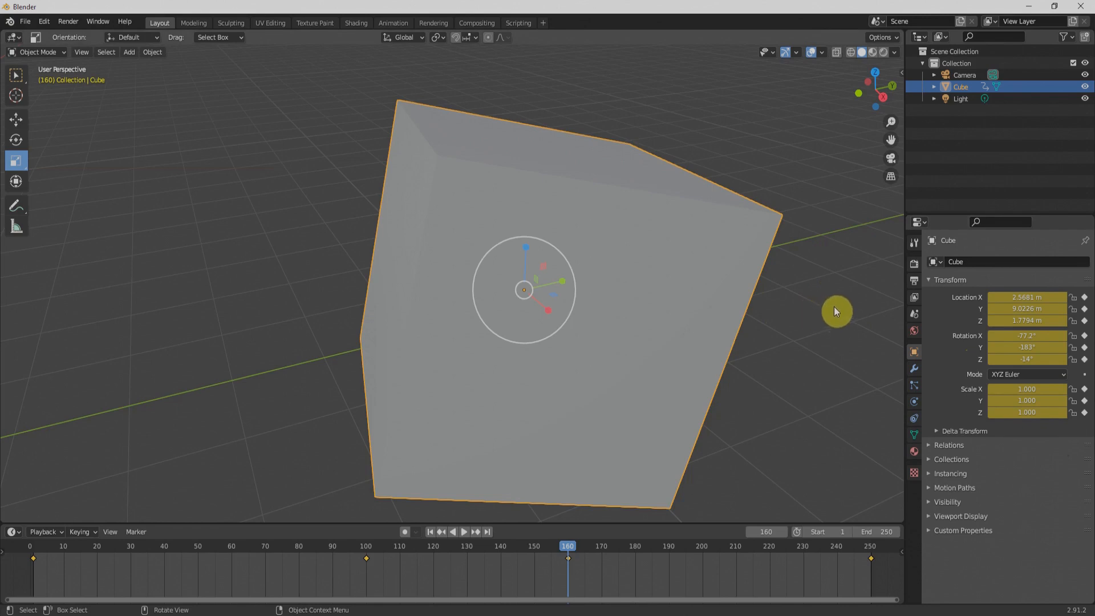
- Rotate the cube to about X -193° and Y -227°, and move it to about X 1.95 m, Y 7.70 m, Z 1.84 m
key("r")
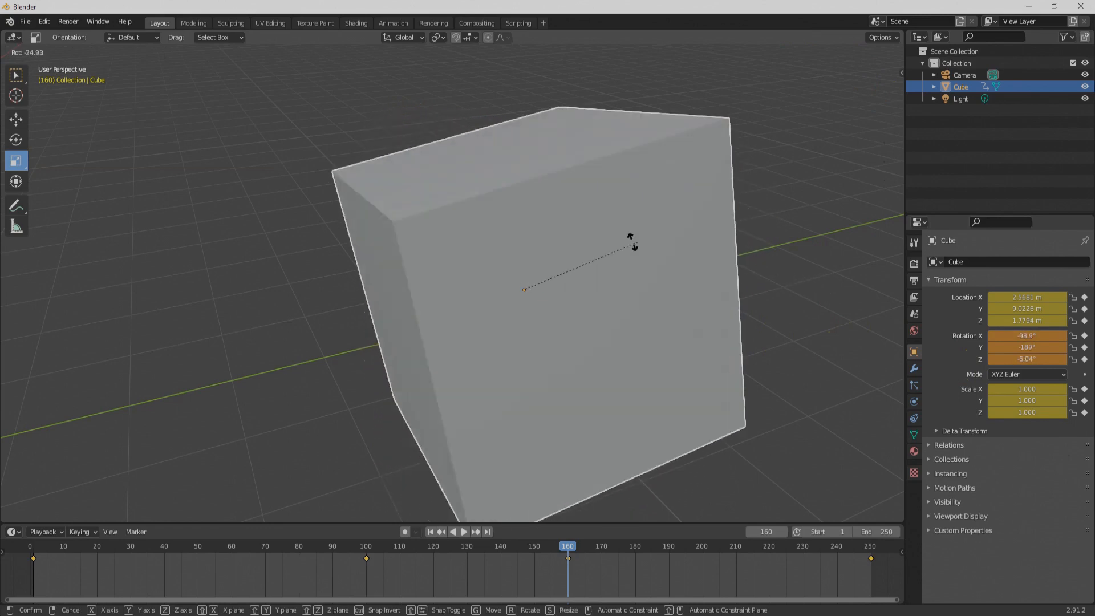
left_click(818, 323)
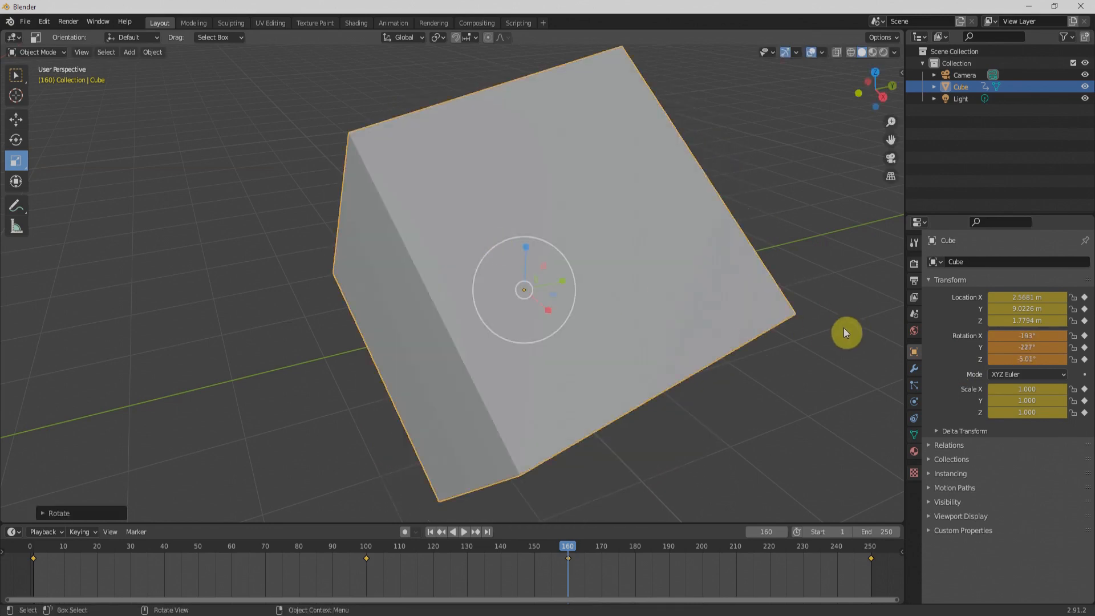
key("g")
left_click(652, 325)
- Rotate the cube further to about X -222°, Y -231° and Z -17.1°, and scale it down uniformly to about 0.501
key("r")
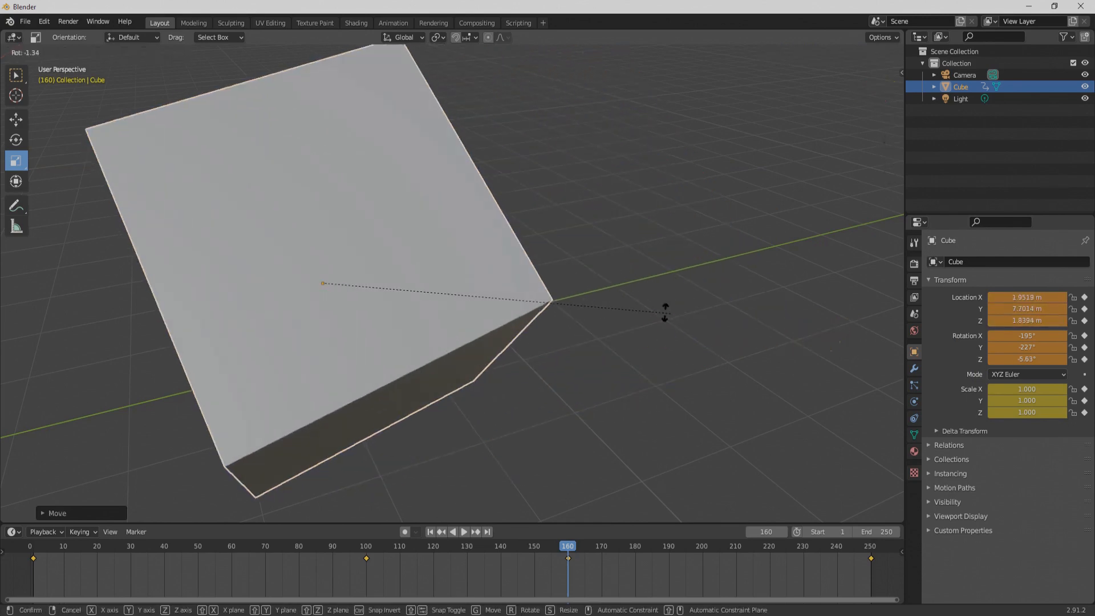
left_click(572, 264)
key("s")
left_click(643, 273)
- Insert a Location, Rotation & Scale keyframe for the cube at frame 160 and scrub the timeline to frame 173 to check the motion
key("i")
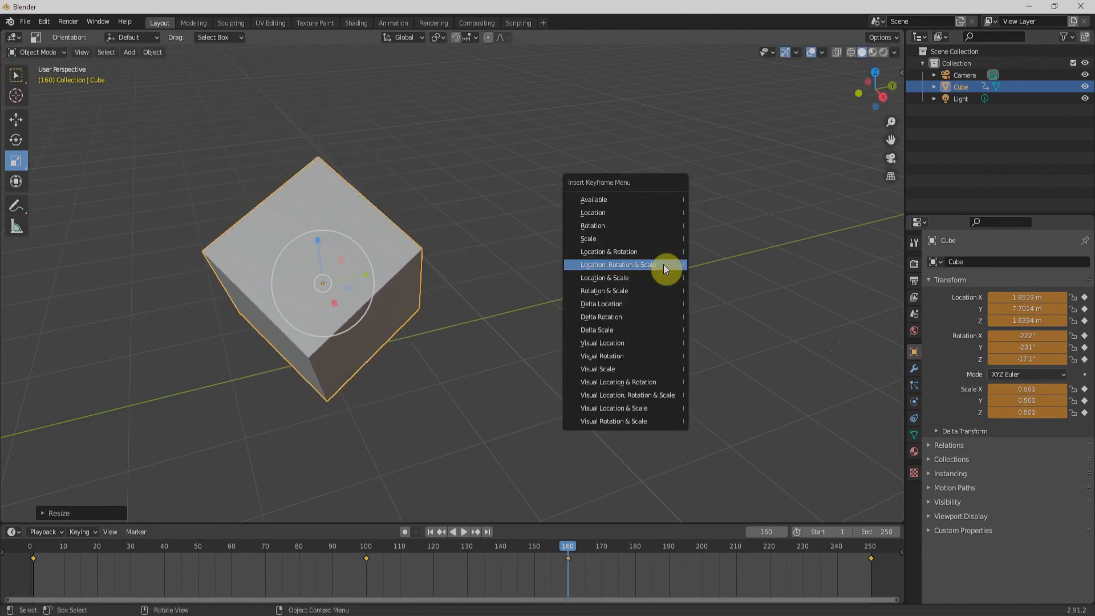
left_click(663, 264)
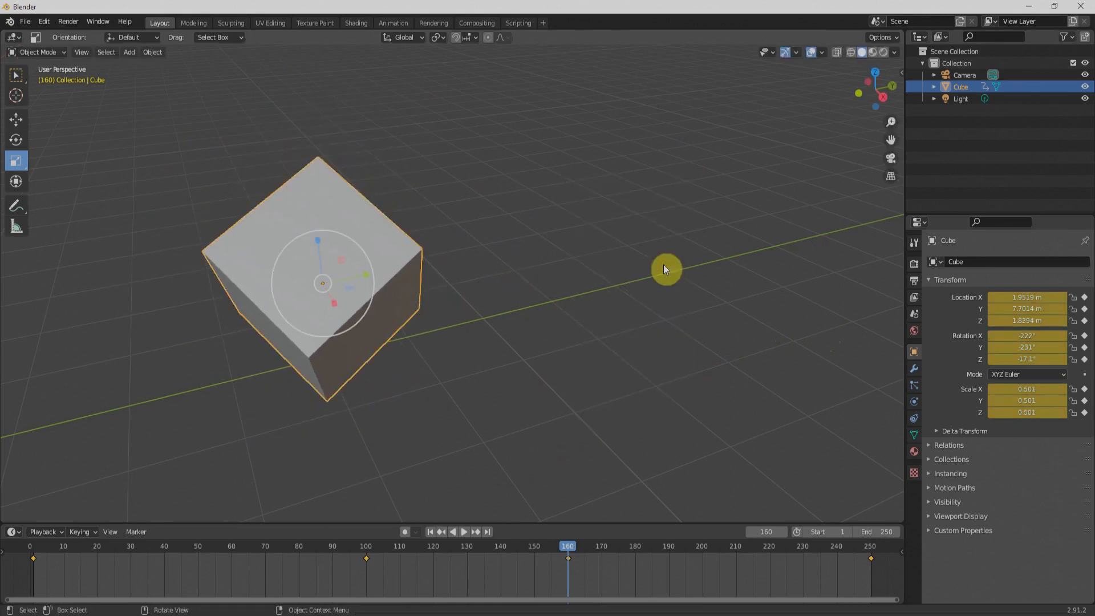
left_click_drag(359, 548, 612, 563)
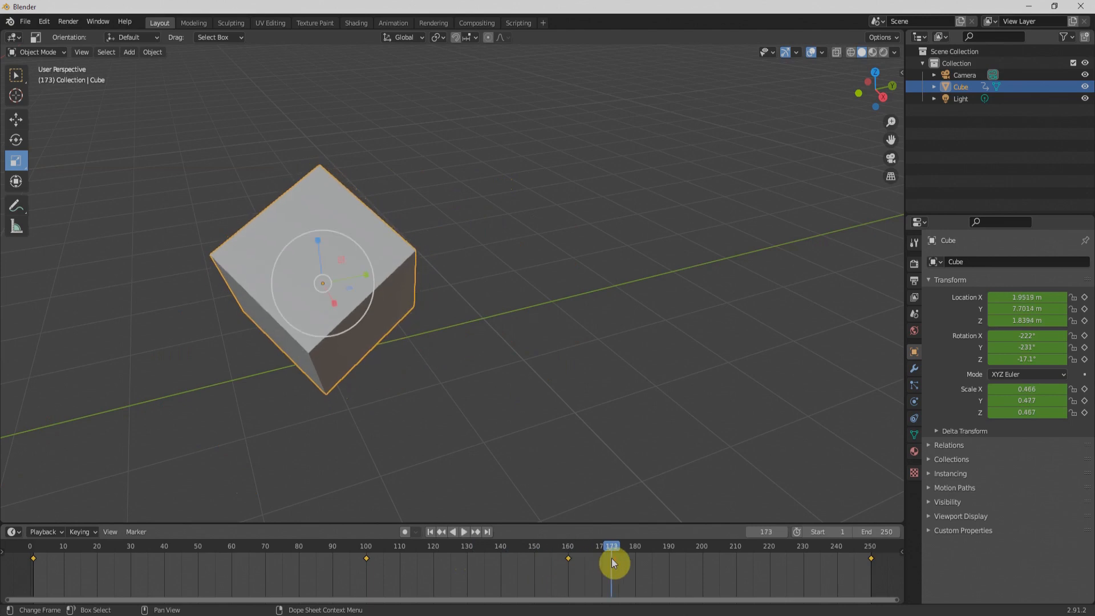